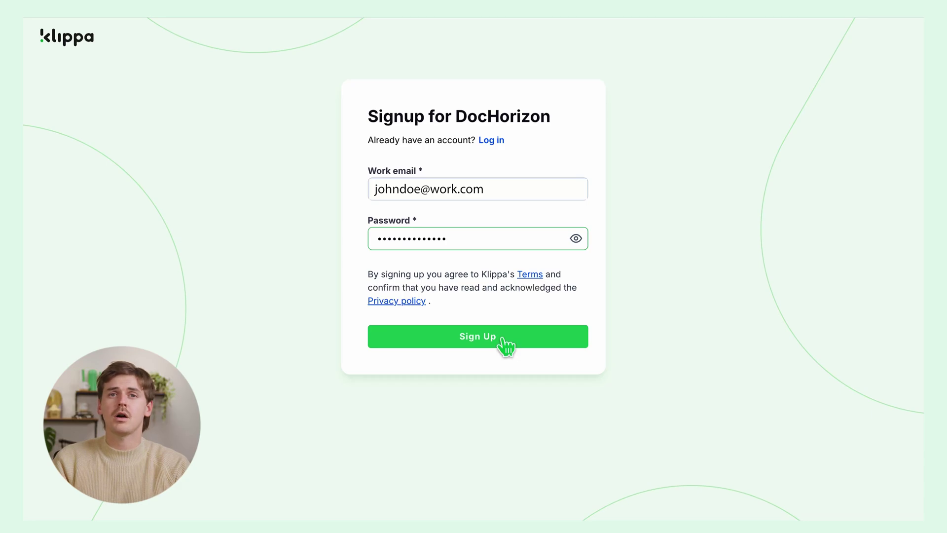
- Sign up as John Doe with a company volume of 10K - 50K documents per year
click(502, 339)
text(John Doe)
click(469, 223)
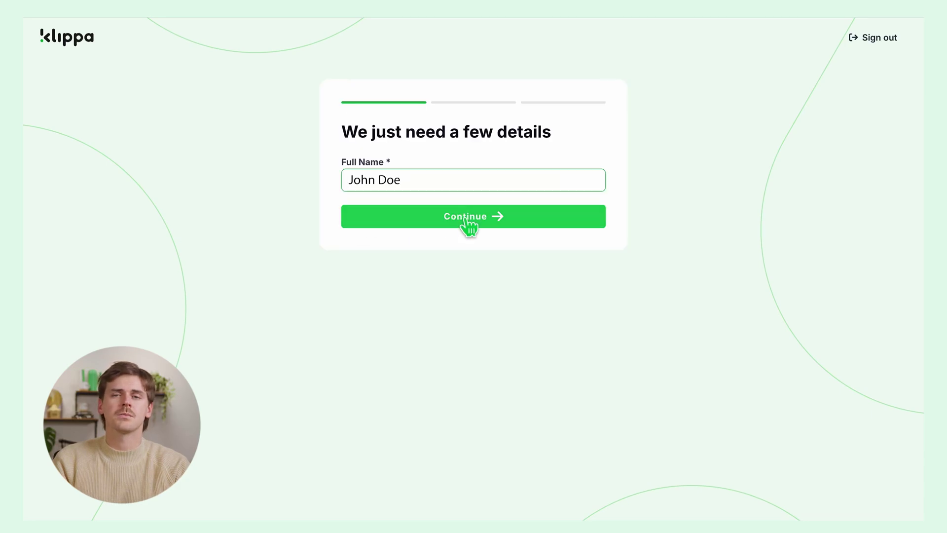
click(490, 325)
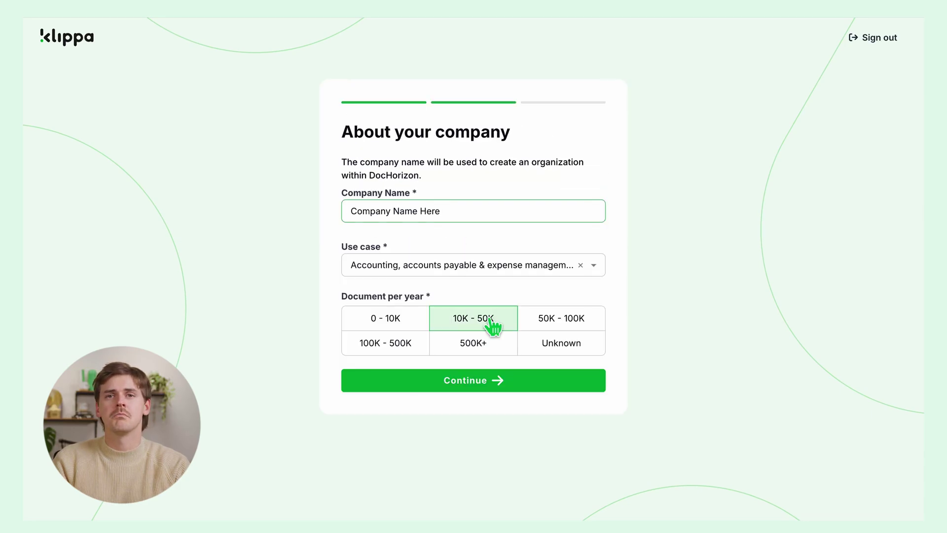
click(479, 384)
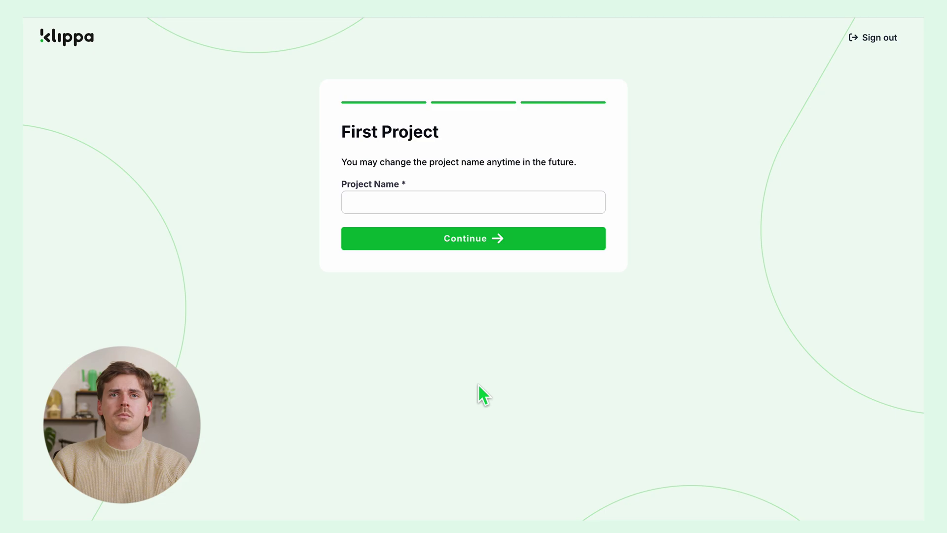
- Name the first project 'PDF invoice to Google Sheet' and finish onboarding
click(478, 209)
text(PDF invoice to Google Sheet)
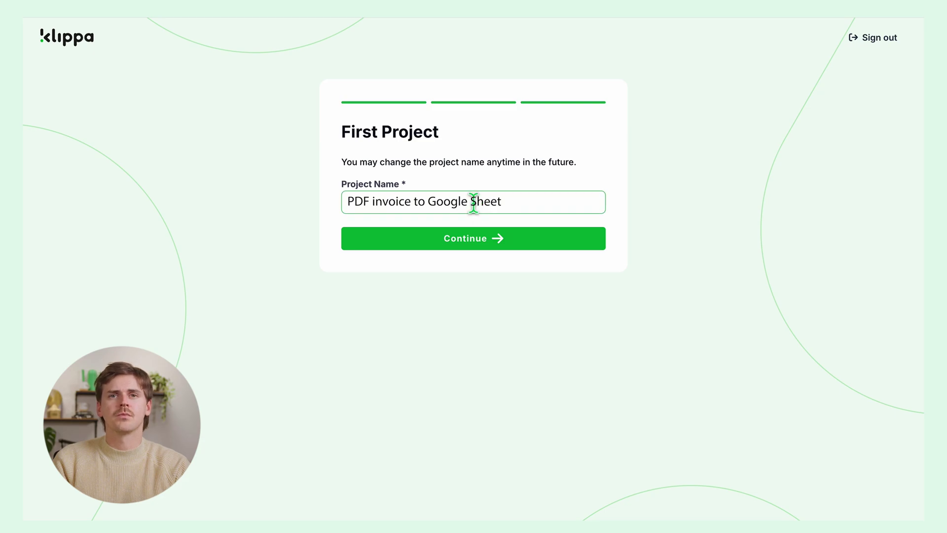
click(473, 240)
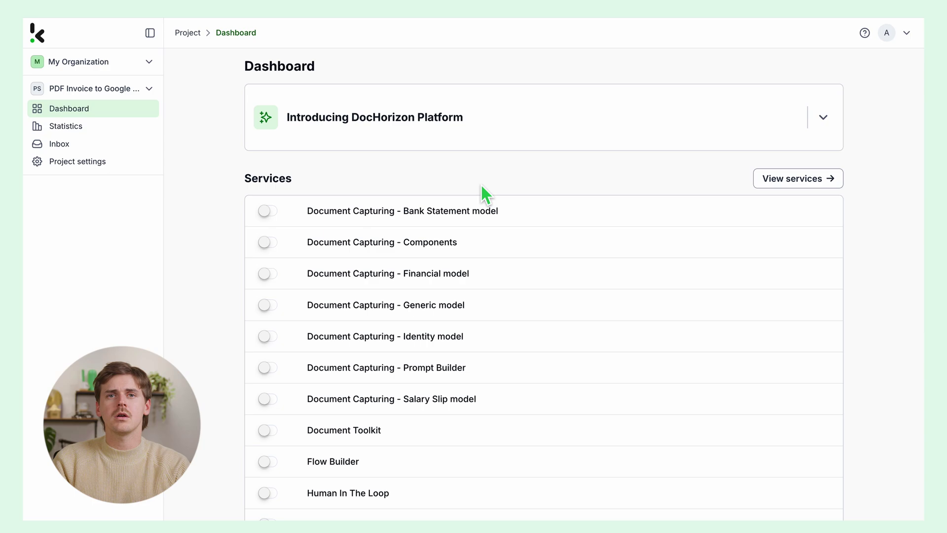
- Switch on the Financial model and Flow Builder toggles in the dashboard's Services list
scroll(481, 185, down, 2)
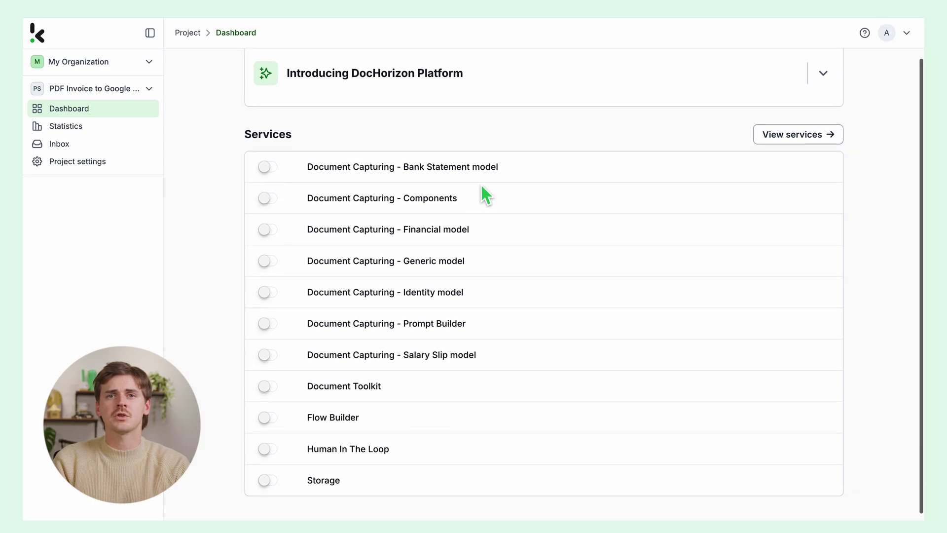
click(269, 230)
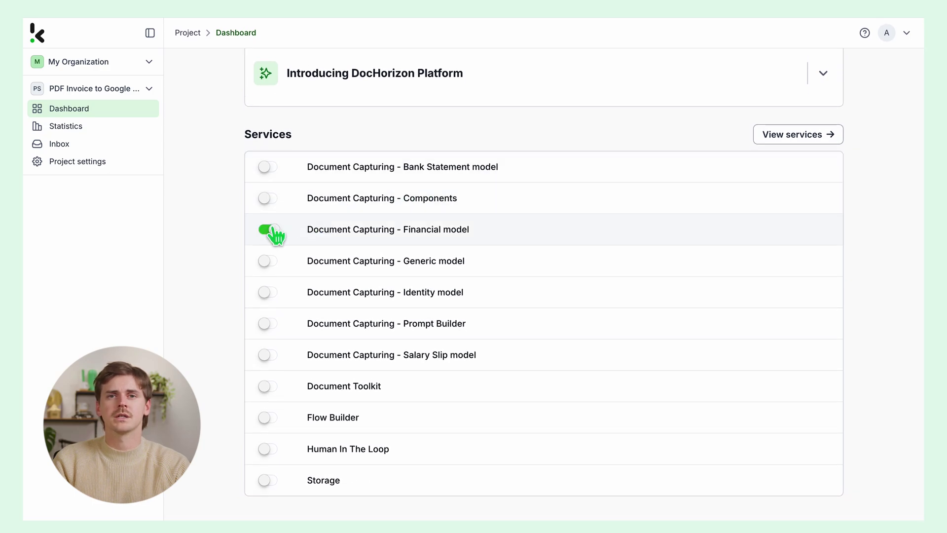
click(269, 418)
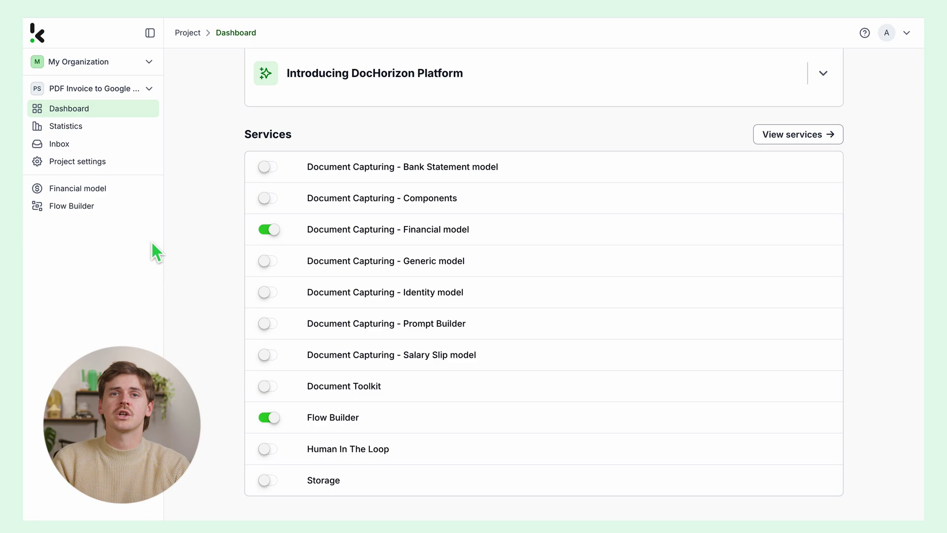
- Create a new Financial model preset named 'PDF to Google Sheet'
click(128, 192)
click(770, 197)
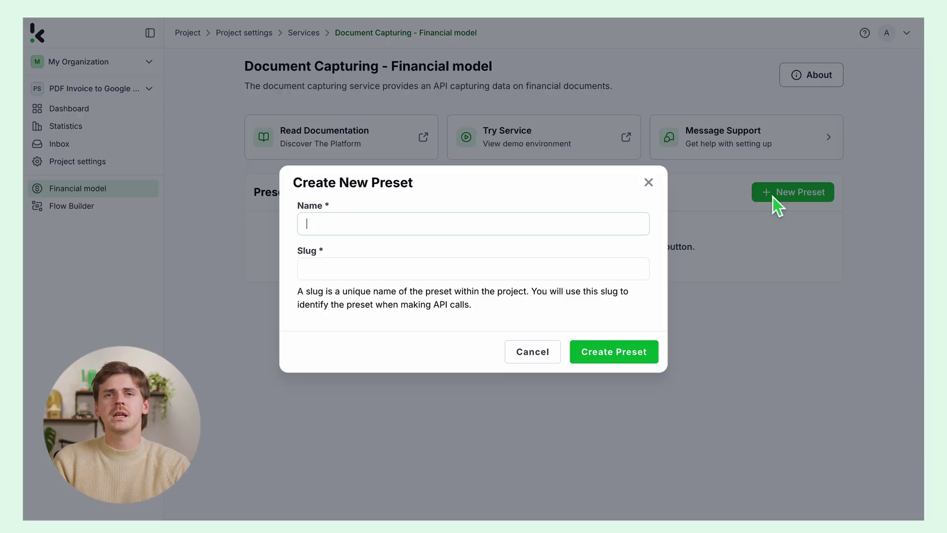
text(PDF to Google Sheet)
click(638, 353)
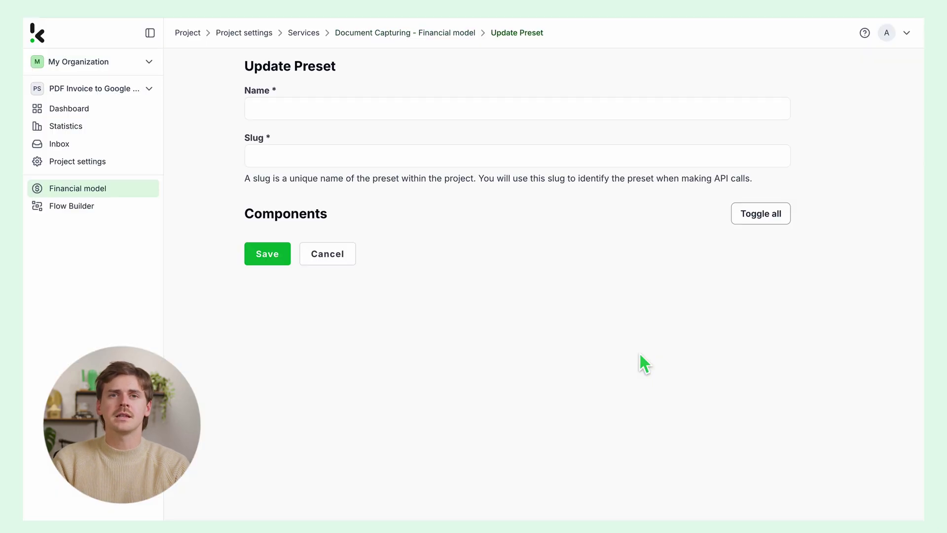
- Enable the Financial and Line Items components in the preset and save
click(286, 249)
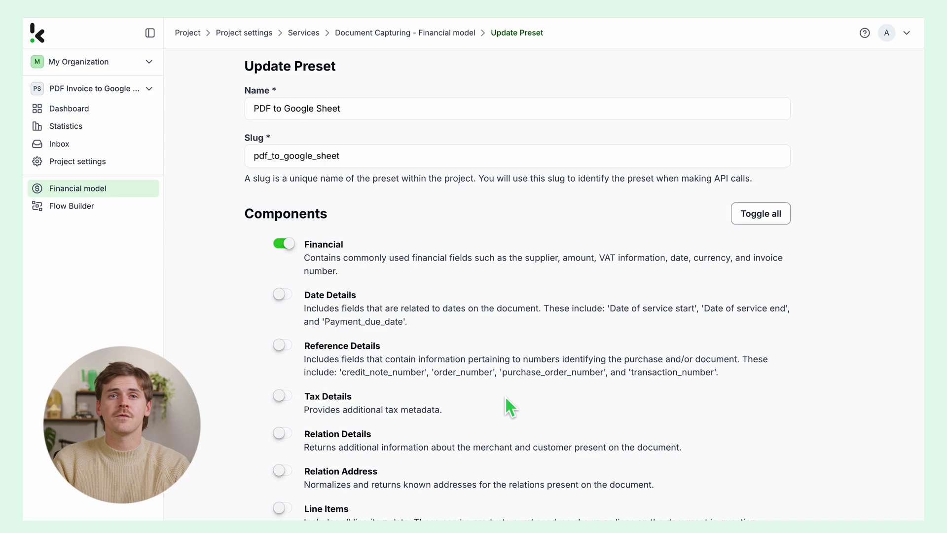
scroll(505, 395, down, 2)
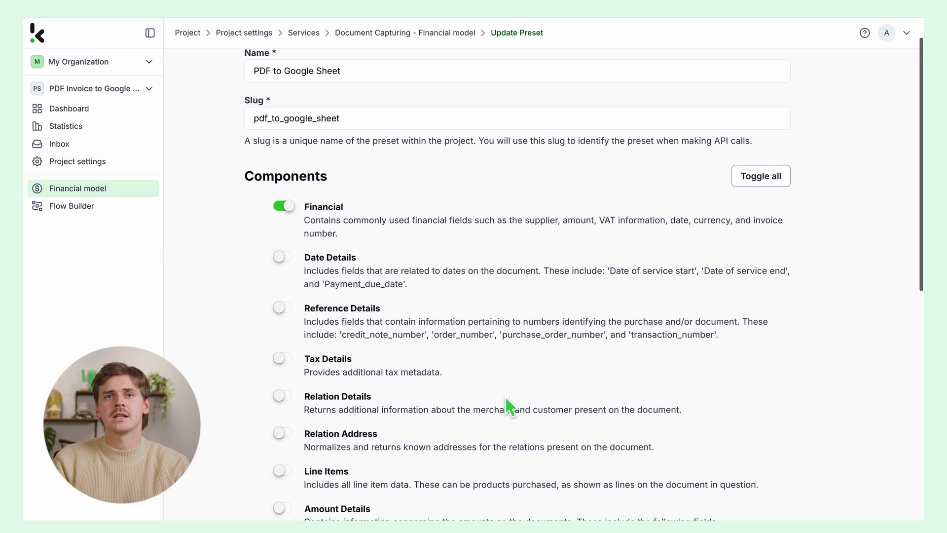
scroll(505, 398, down, 2)
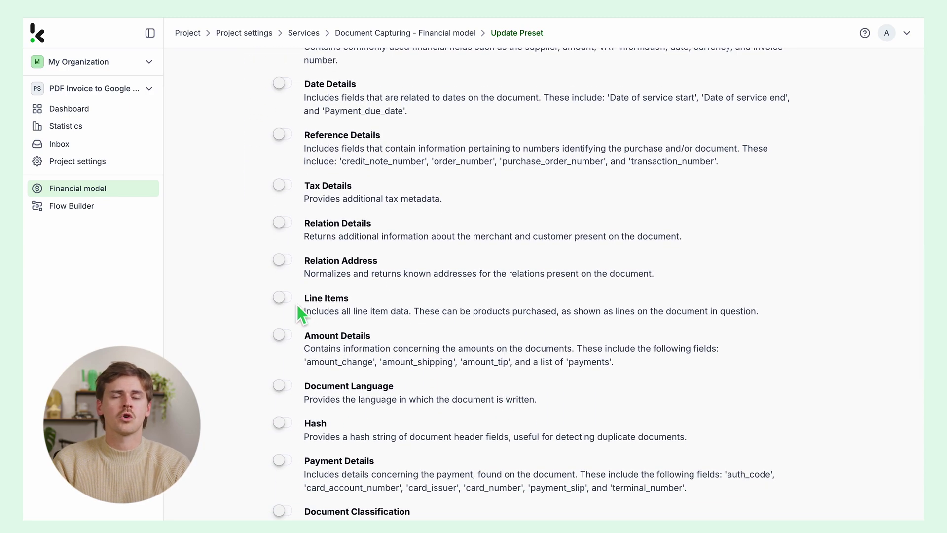
click(282, 301)
scroll(404, 384, down, 5)
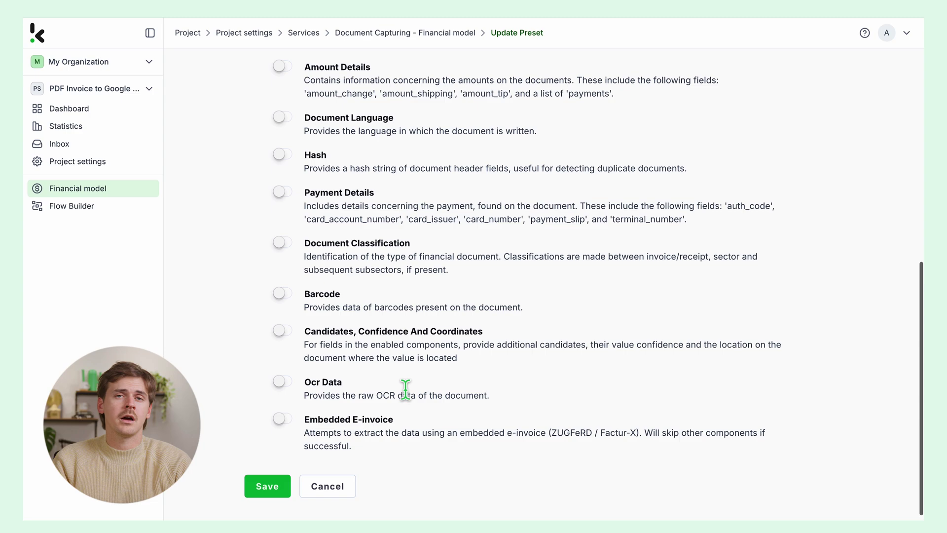
click(272, 487)
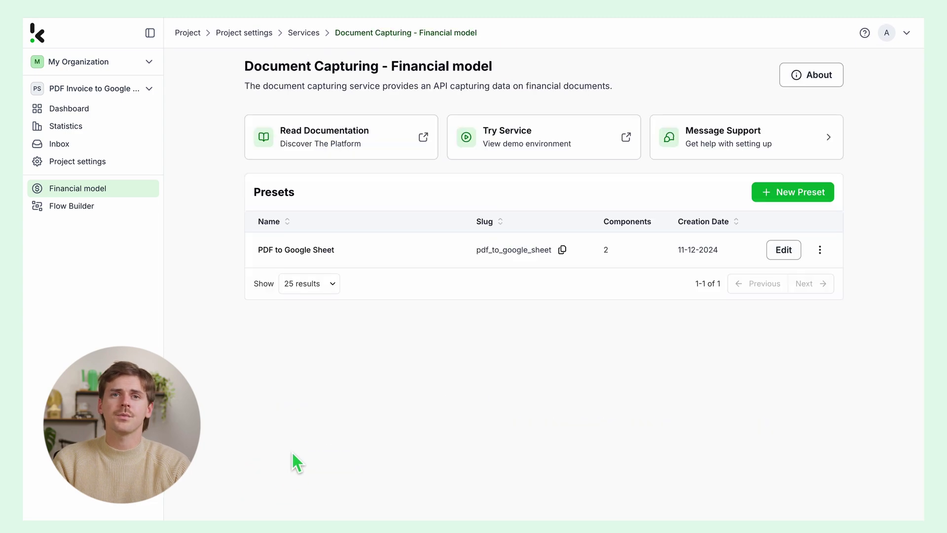
- Open Flow Builder from the project dashboard and start a New Flow from scratch
click(77, 109)
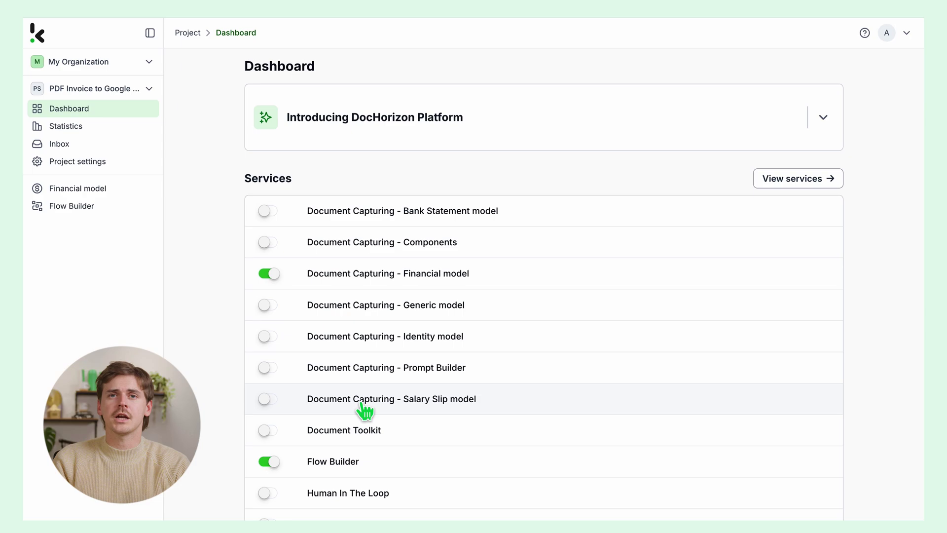
click(347, 462)
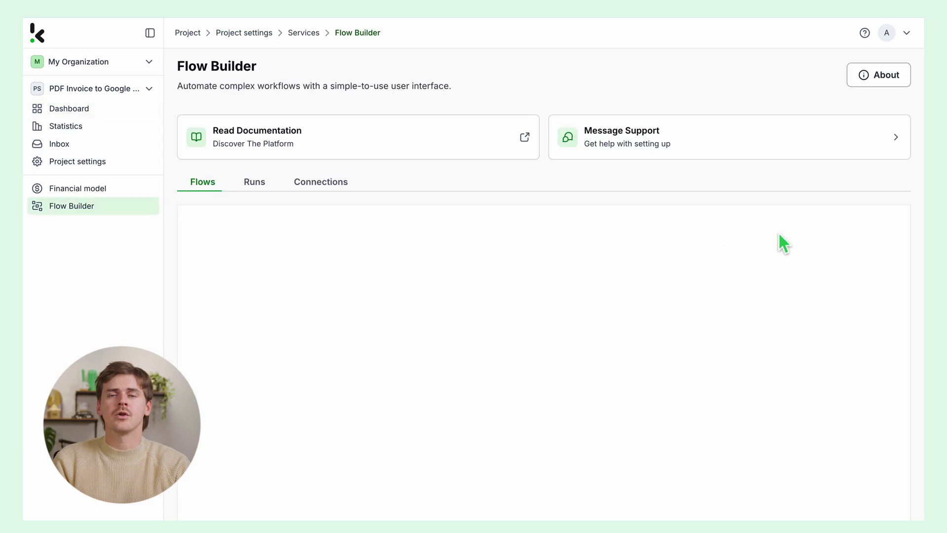
click(841, 253)
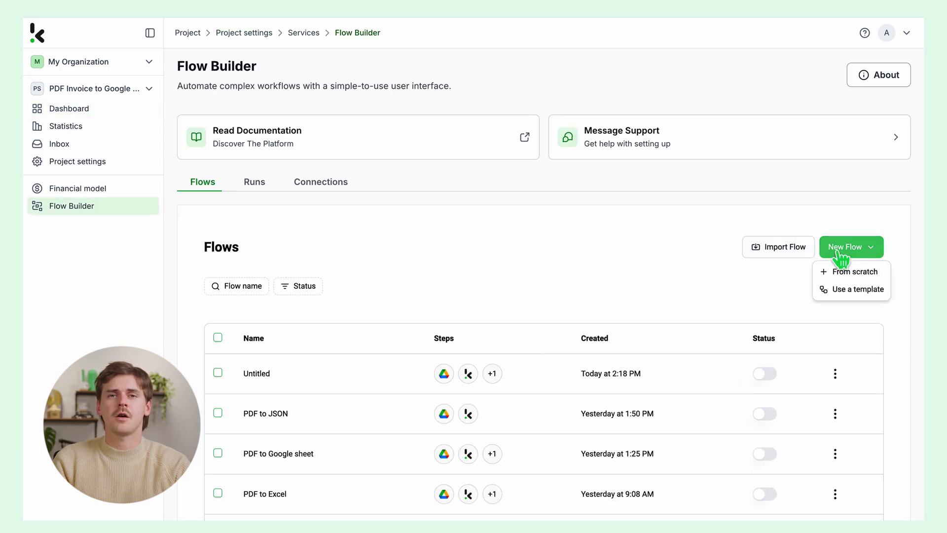
click(853, 275)
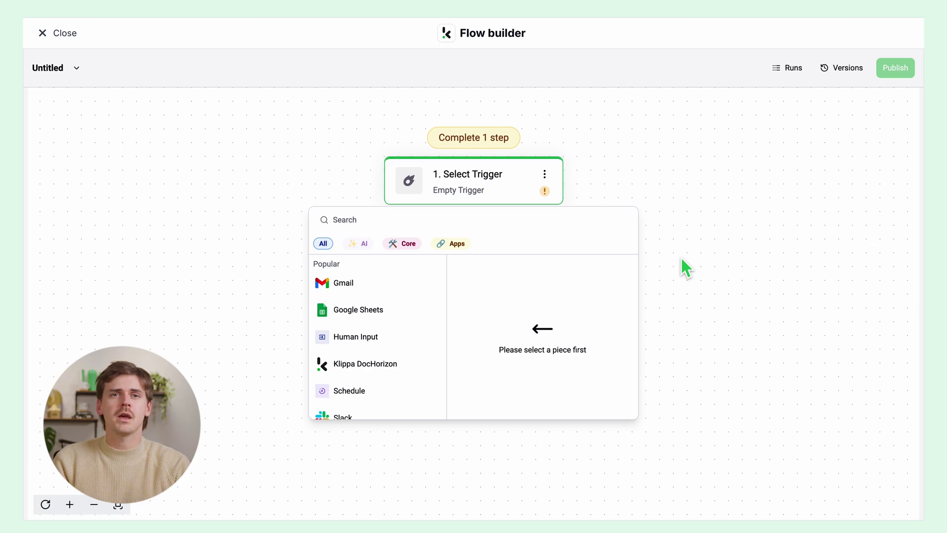
- Set the trigger to Google Drive New File using the google-drive connection
text(Google dri)
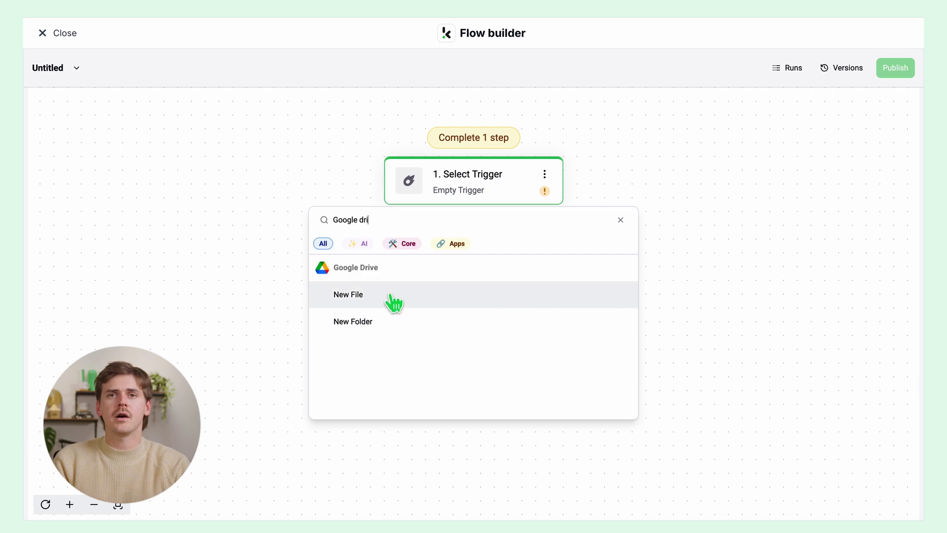
click(393, 296)
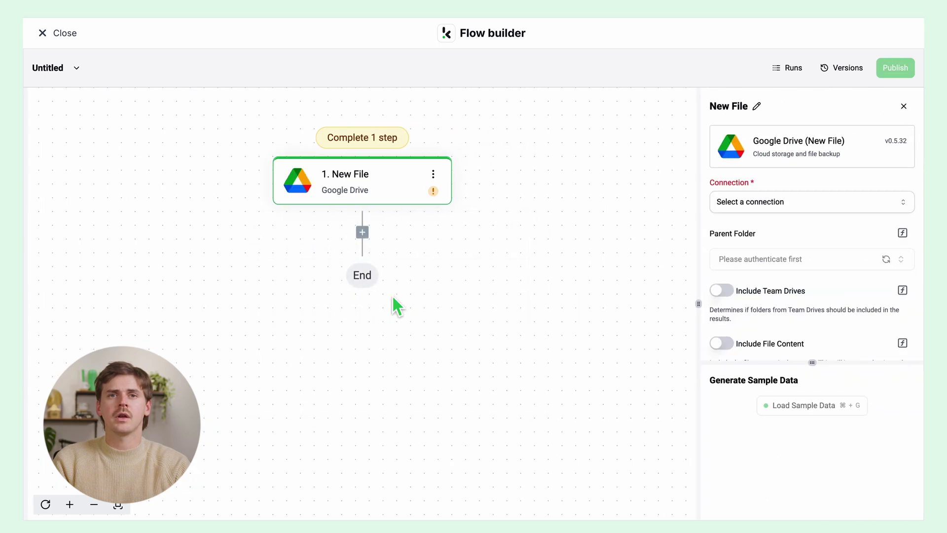
click(735, 204)
click(740, 243)
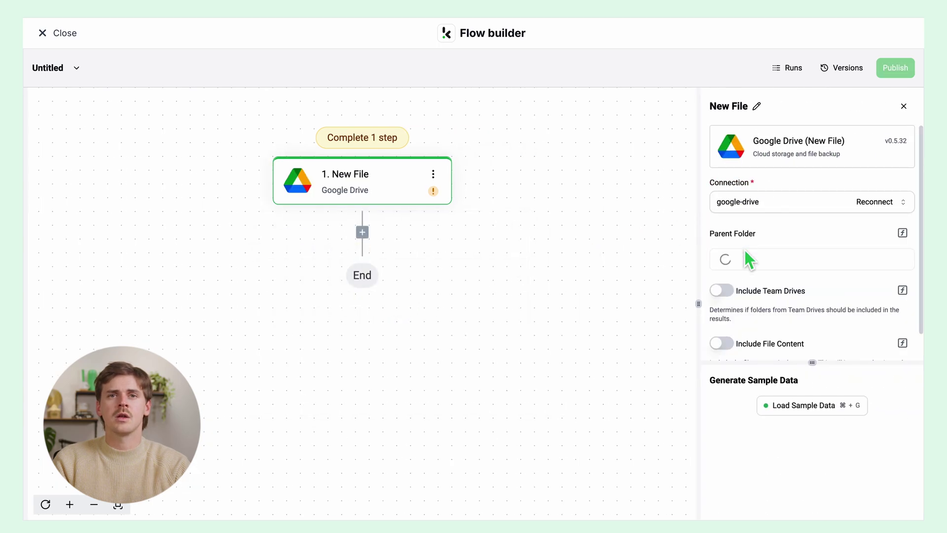
- Include file content in the Drive trigger and load its sample data
click(726, 346)
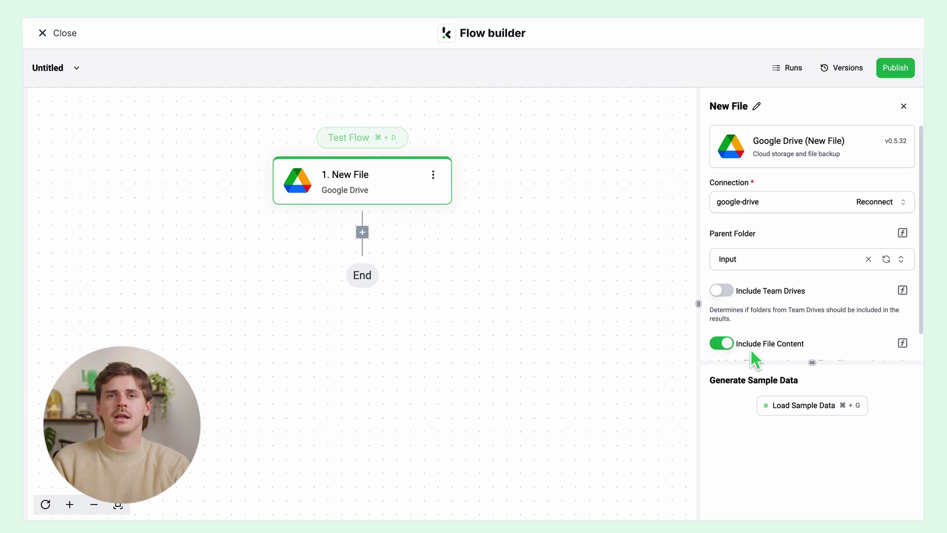
click(811, 404)
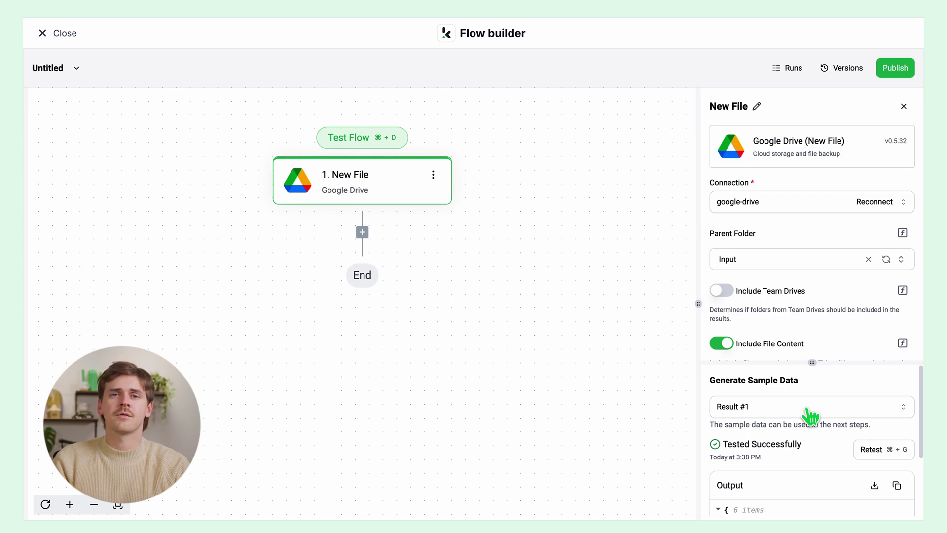
click(362, 233)
- Add the Klippa 'Document Capture: Financial Document' action after the Drive trigger
text(Klippa)
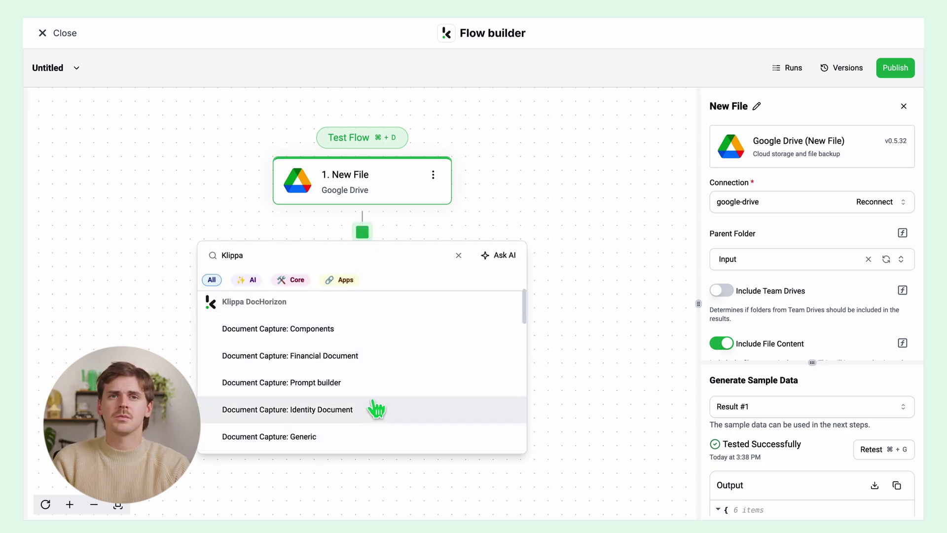
click(377, 357)
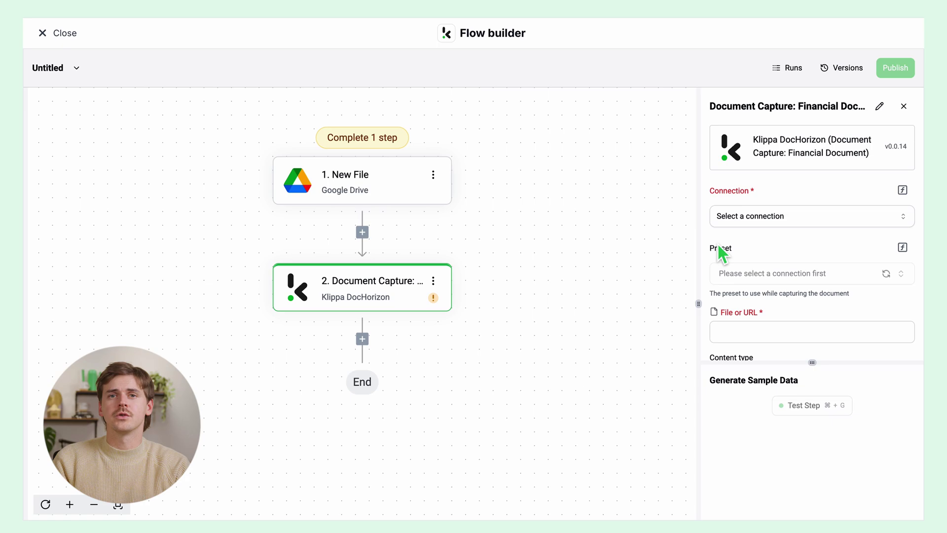
click(762, 220)
- Use the Default DocHorizon Platform connection and the 'PDF to Google Sheet' preset
click(775, 258)
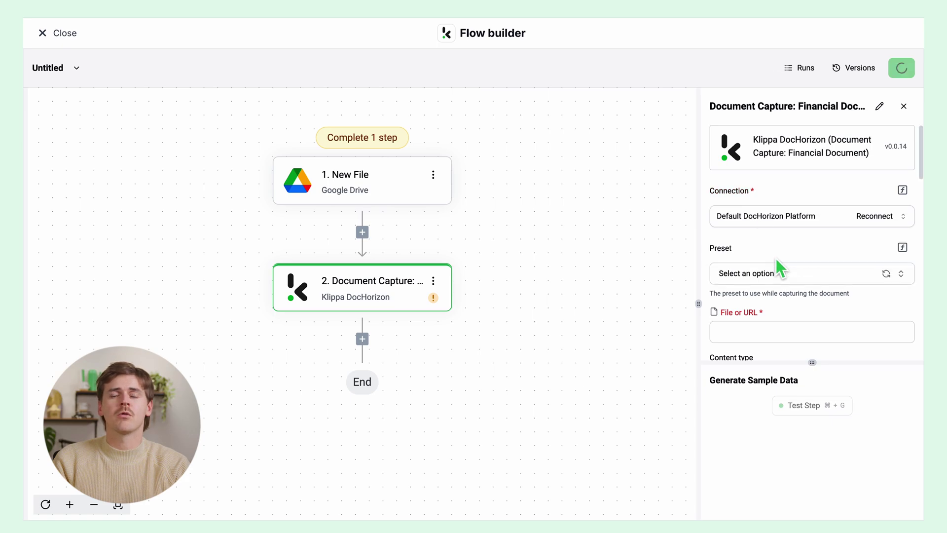
click(790, 274)
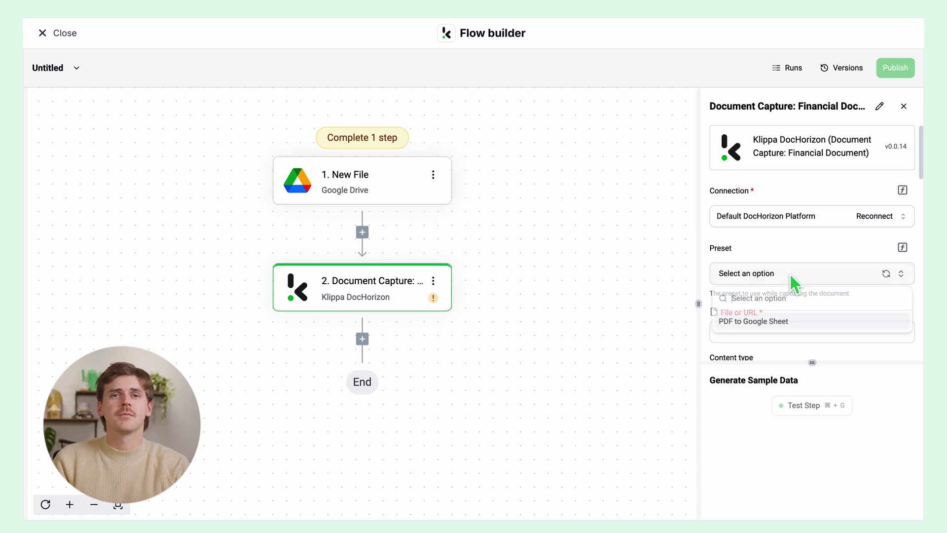
click(799, 326)
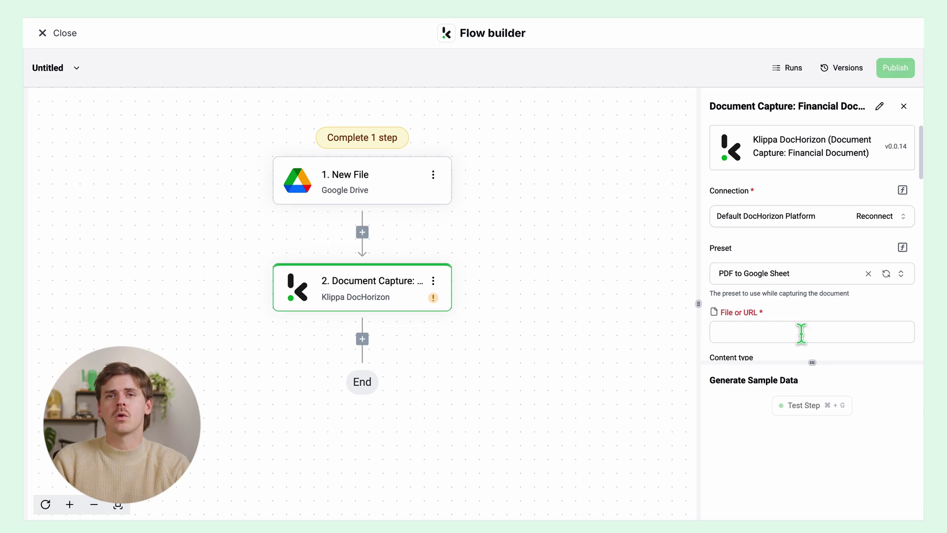
- Set File or URL to the new Drive file's content and test the capture step
click(755, 342)
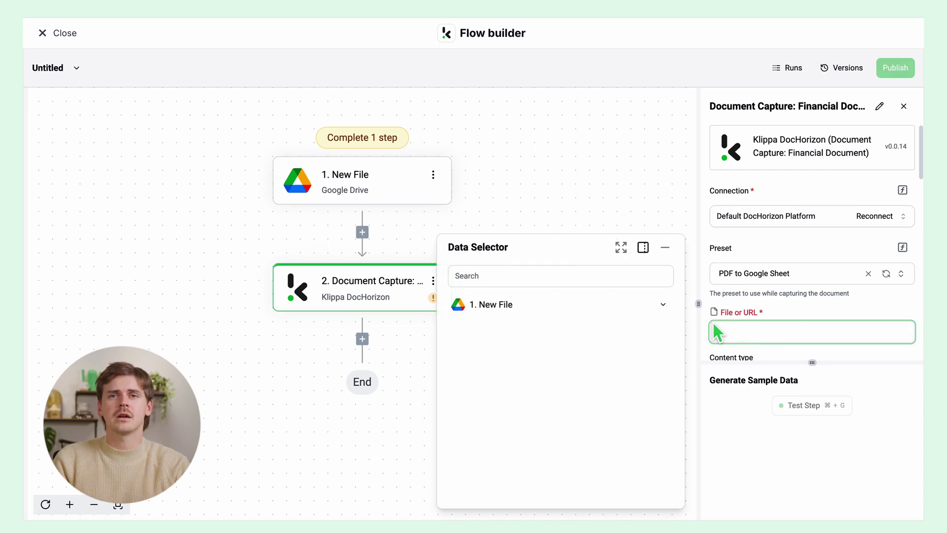
click(671, 311)
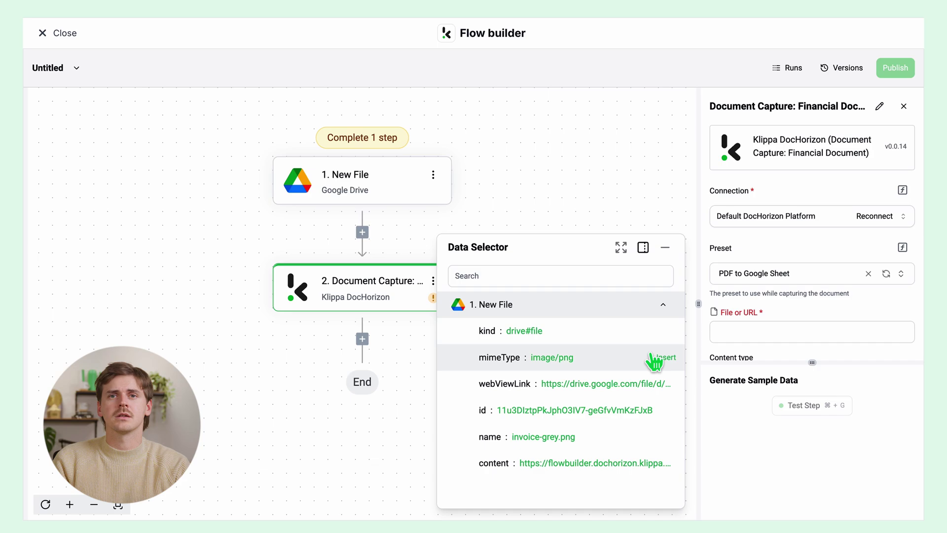
click(671, 466)
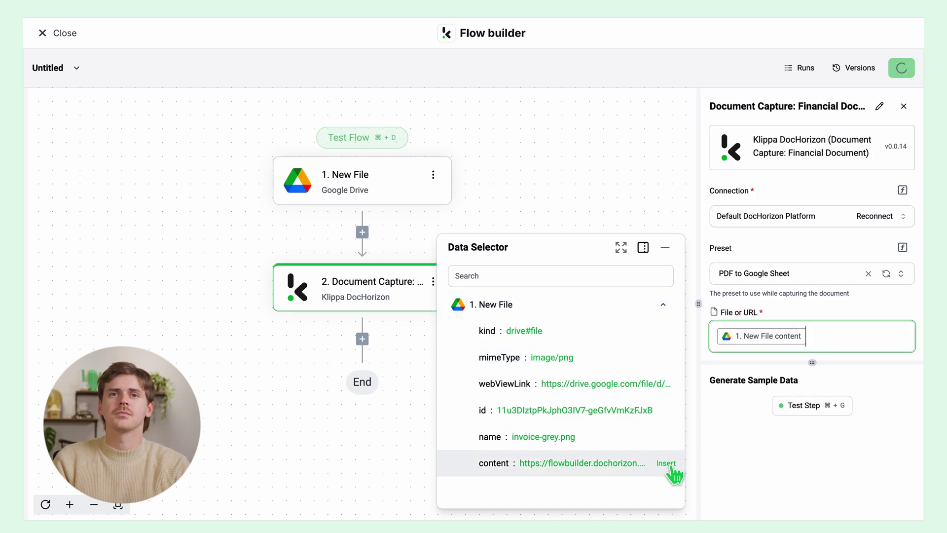
click(800, 409)
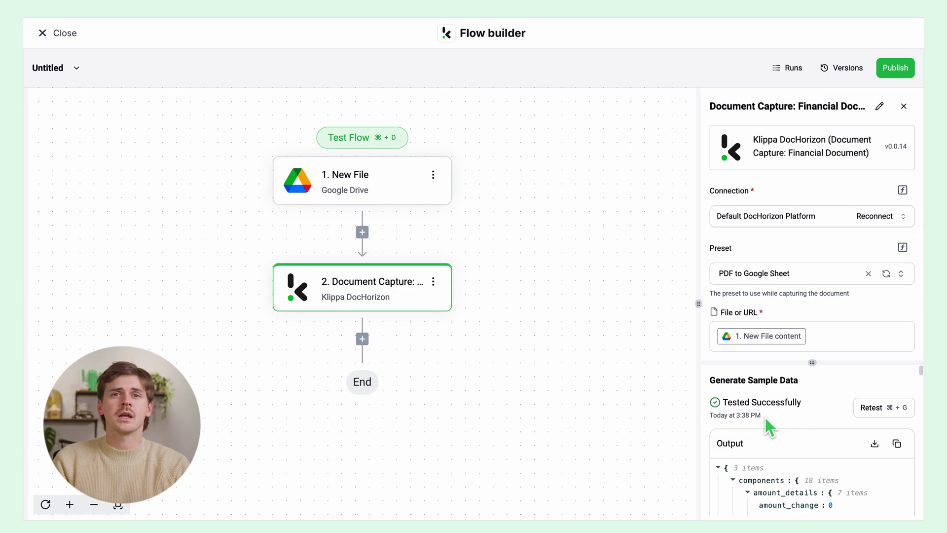
- Add a Google Sheets Insert Row step using the existing Google Sheets connection
click(365, 339)
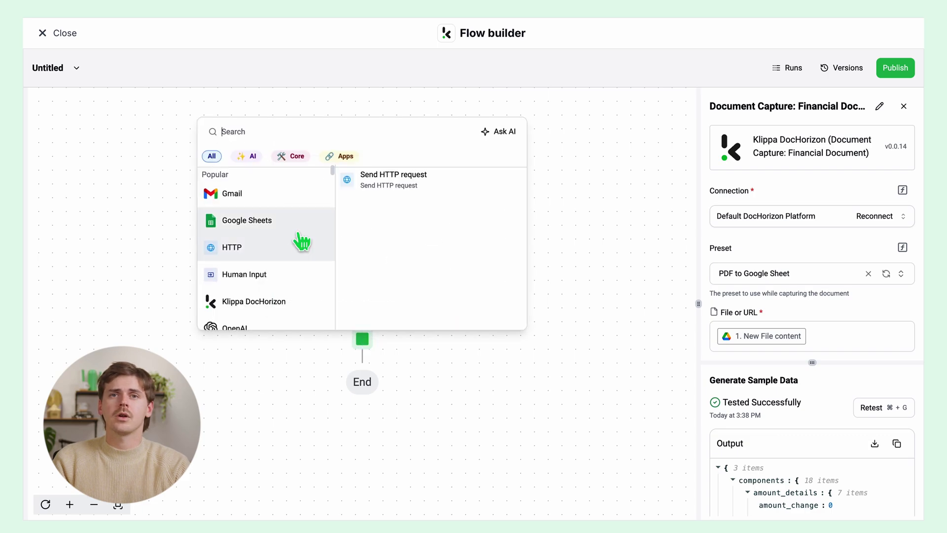
mouse_move(247, 220)
click(400, 187)
click(771, 214)
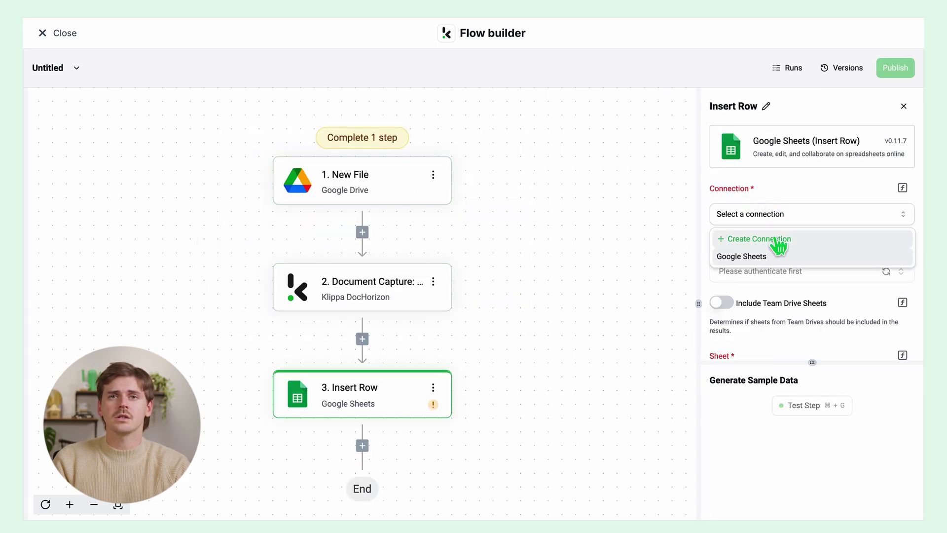
click(767, 256)
- Target Sheet1 and mark the first row as containing headers
scroll(800, 269, down, 3)
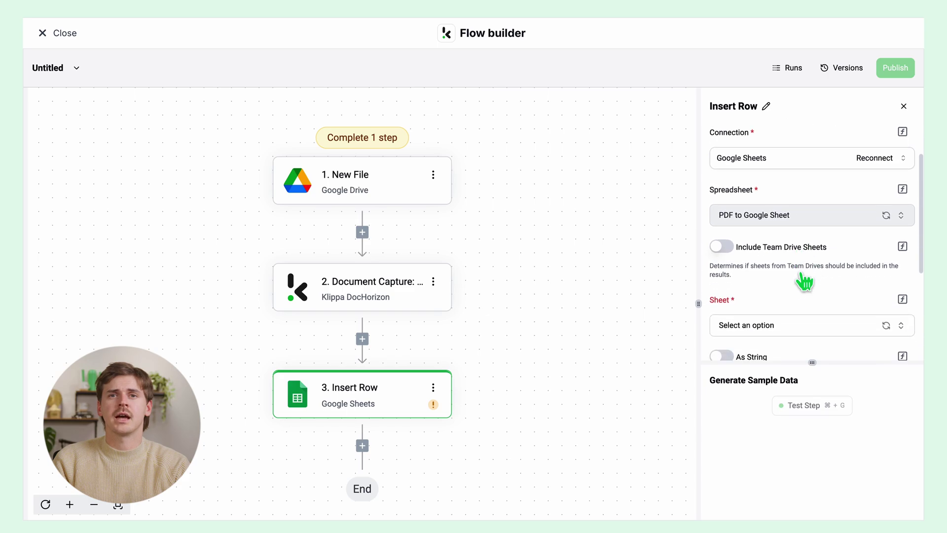
click(799, 269)
click(757, 310)
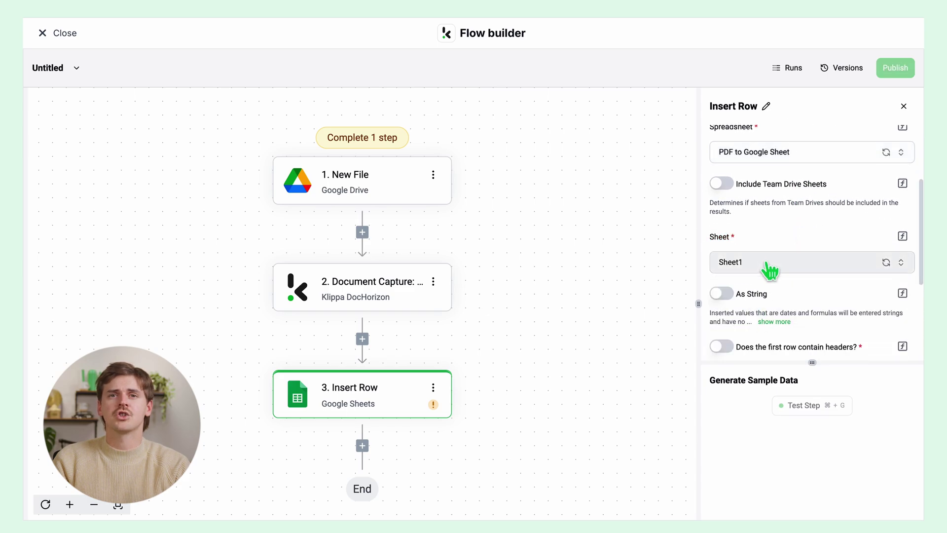
scroll(770, 269, down, 2)
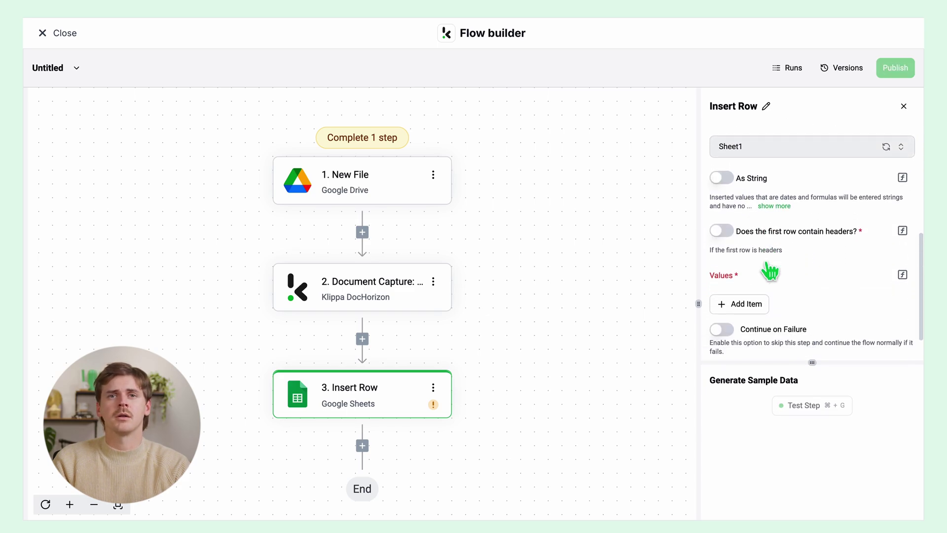
click(726, 231)
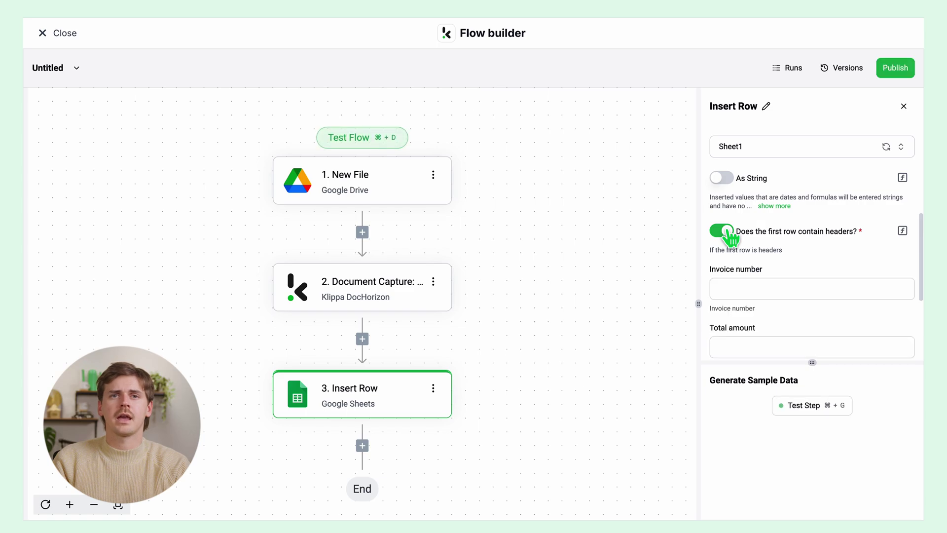
scroll(807, 266, down, 1)
scroll(806, 267, down, 2)
scroll(804, 262, down, 1)
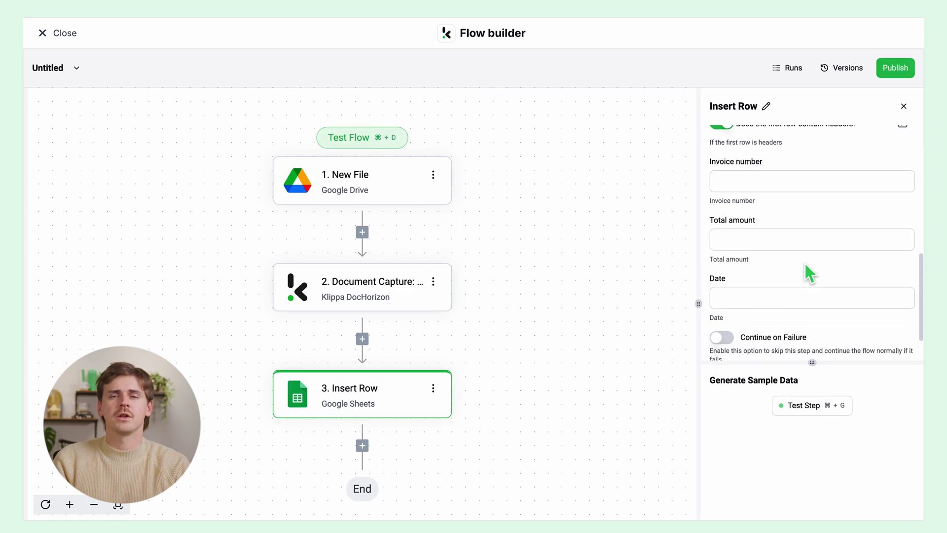
- Map Invoice number to the captured financial invoice_number
click(765, 181)
click(663, 304)
click(663, 331)
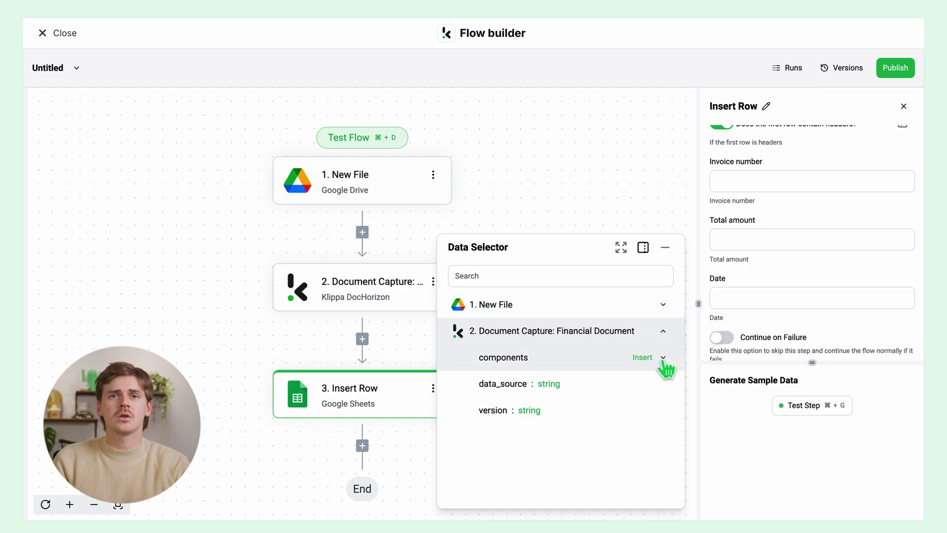
click(663, 357)
scroll(666, 429, down, 2)
scroll(664, 435, down, 1)
click(663, 433)
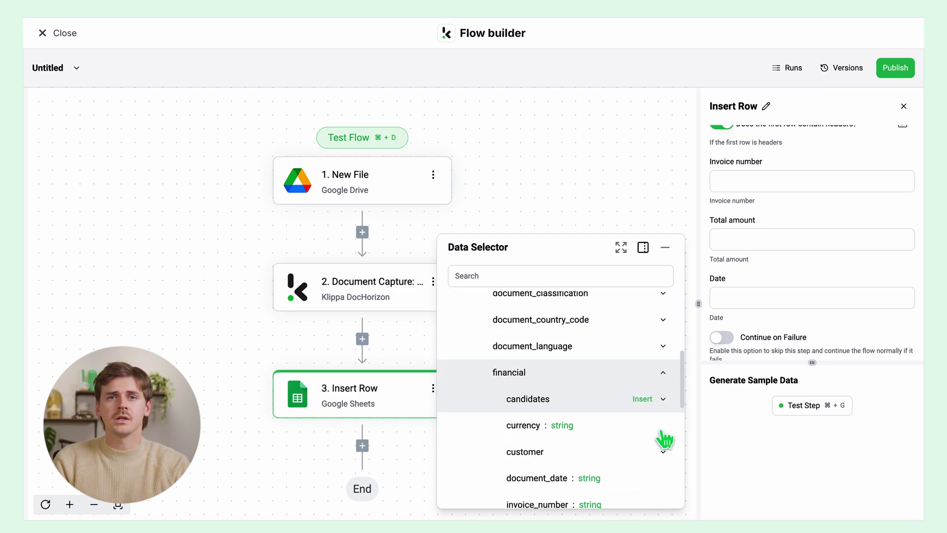
scroll(666, 442, down, 2)
click(665, 459)
- Map Total amount to the captured financial total_amount
click(766, 256)
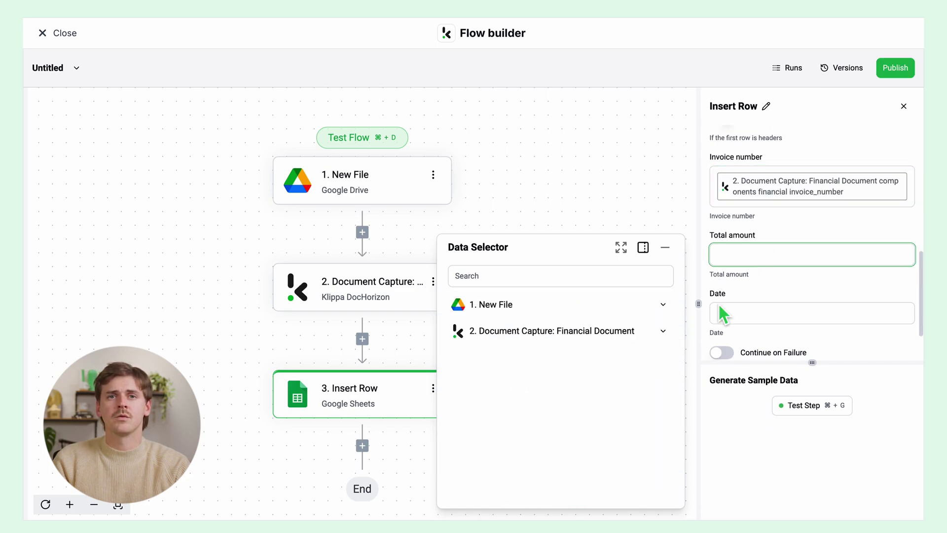
click(664, 332)
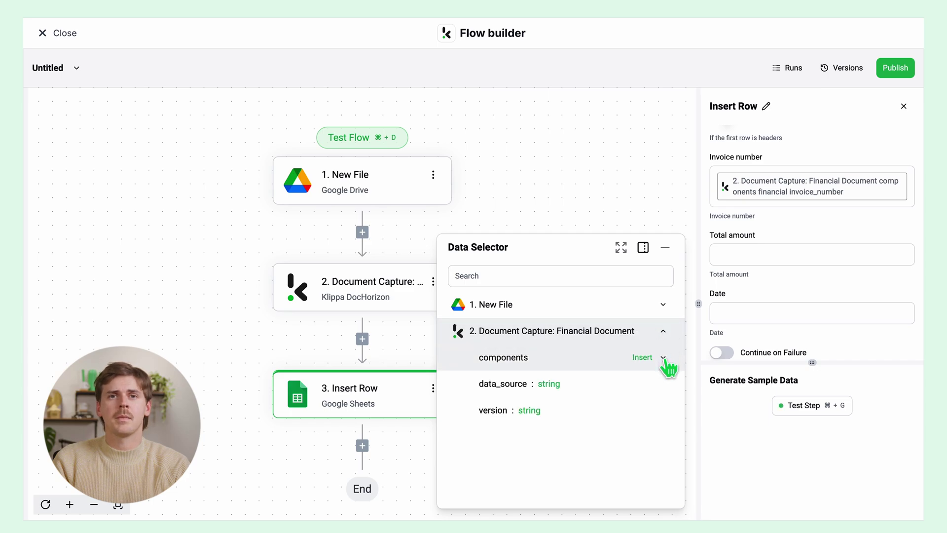
click(663, 358)
scroll(668, 416, down, 2)
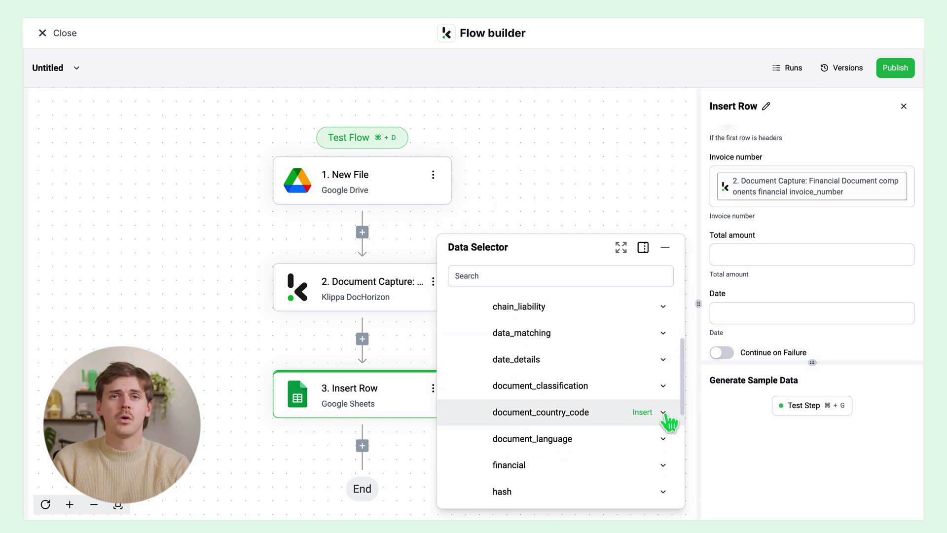
click(664, 468)
scroll(666, 499, down, 5)
click(664, 500)
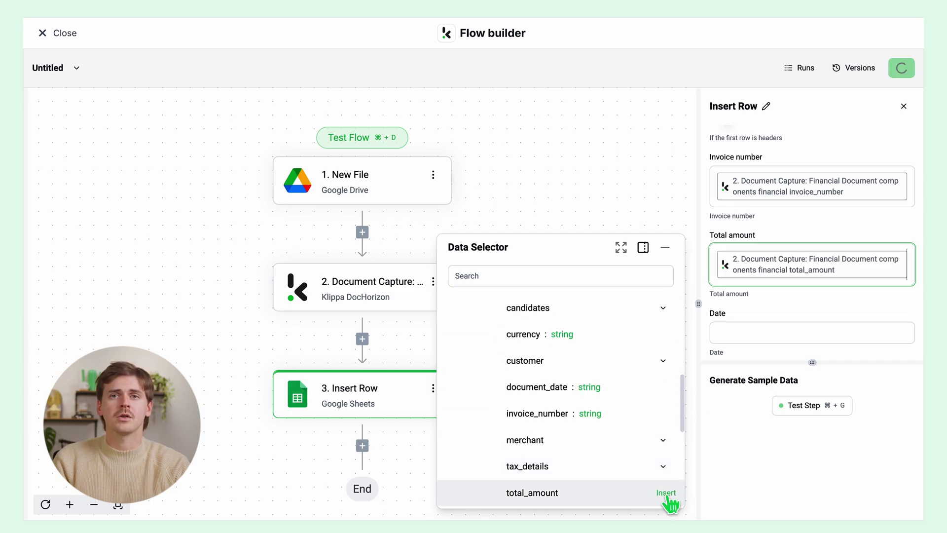
- Map Date to the captured document_date and test the Insert Row step
click(747, 340)
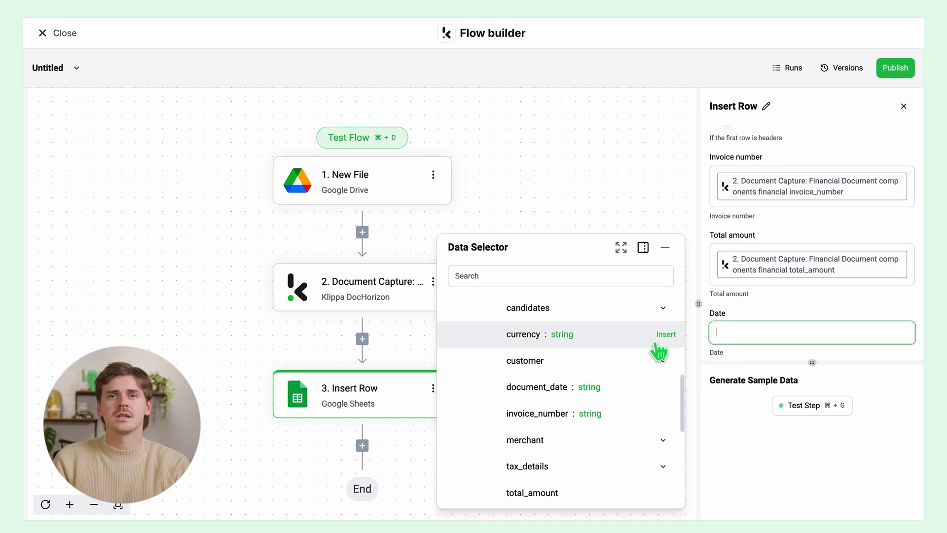
scroll(659, 348, up, 5)
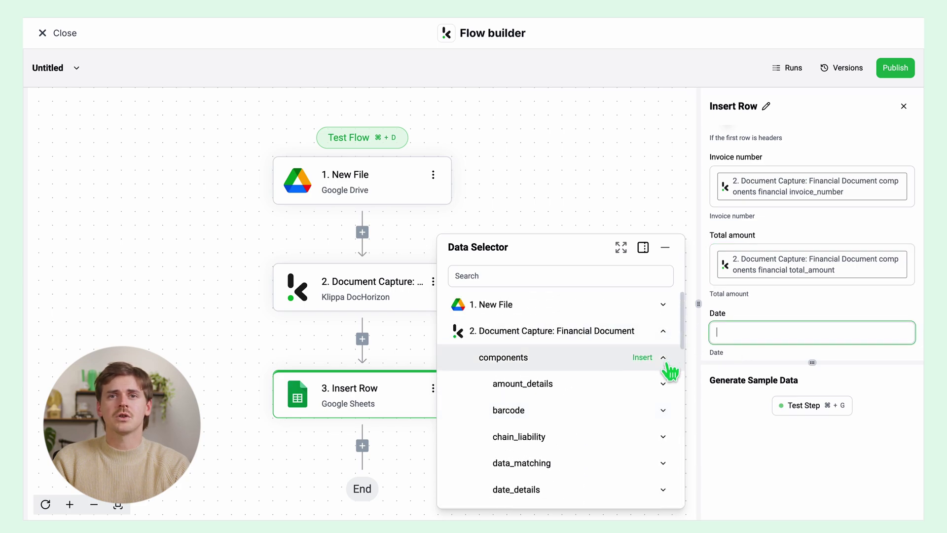
scroll(670, 373, down, 2)
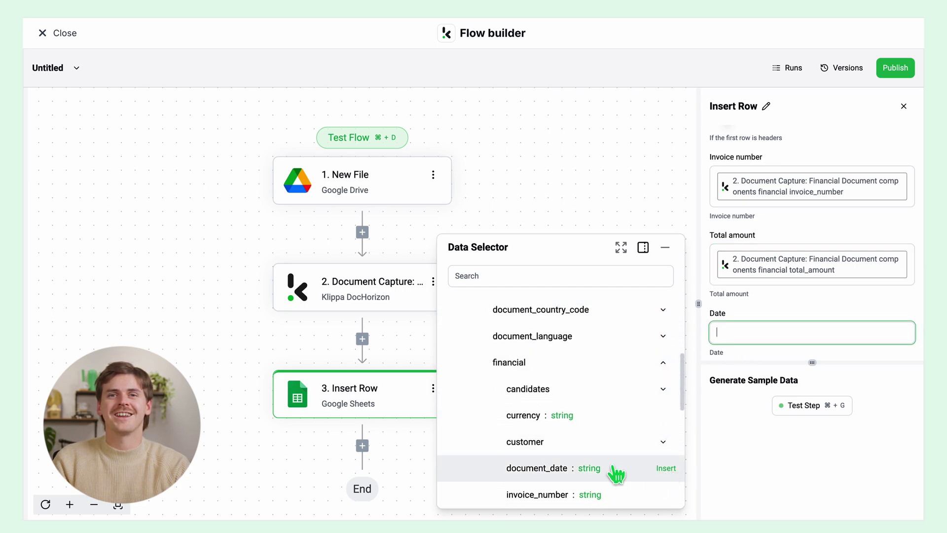
click(667, 469)
scroll(753, 315, down, 2)
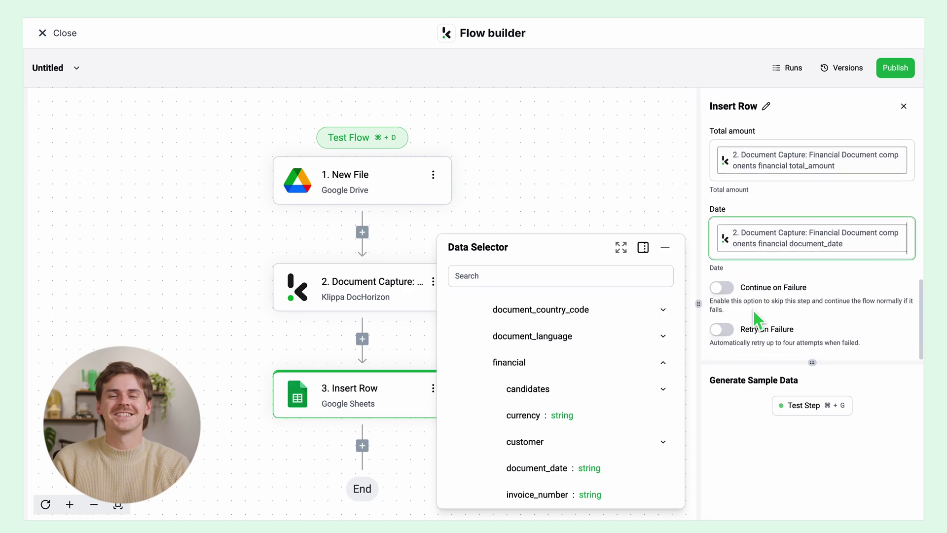
click(805, 405)
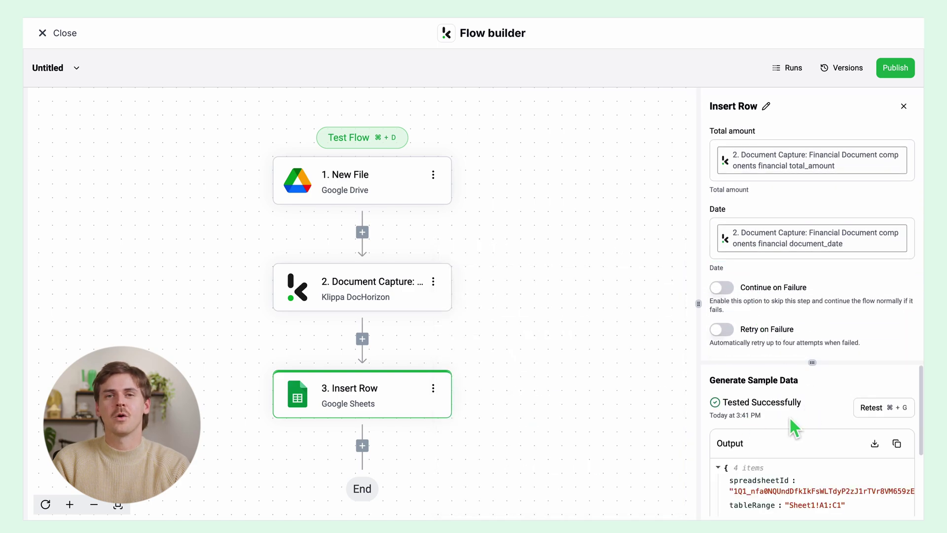
- Run Test Flow to insert invoice 654321, total 189.97, date 06/06/2023 into the sheet
click(379, 144)
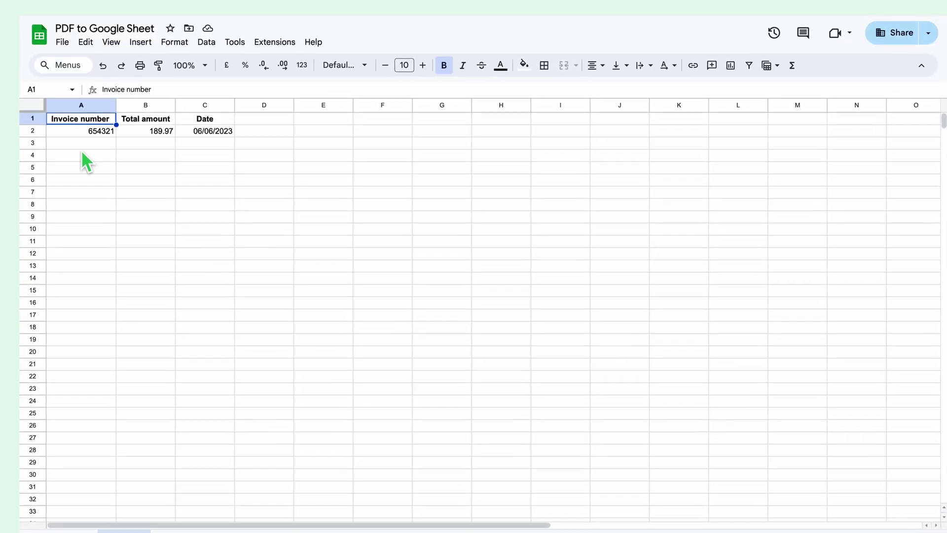